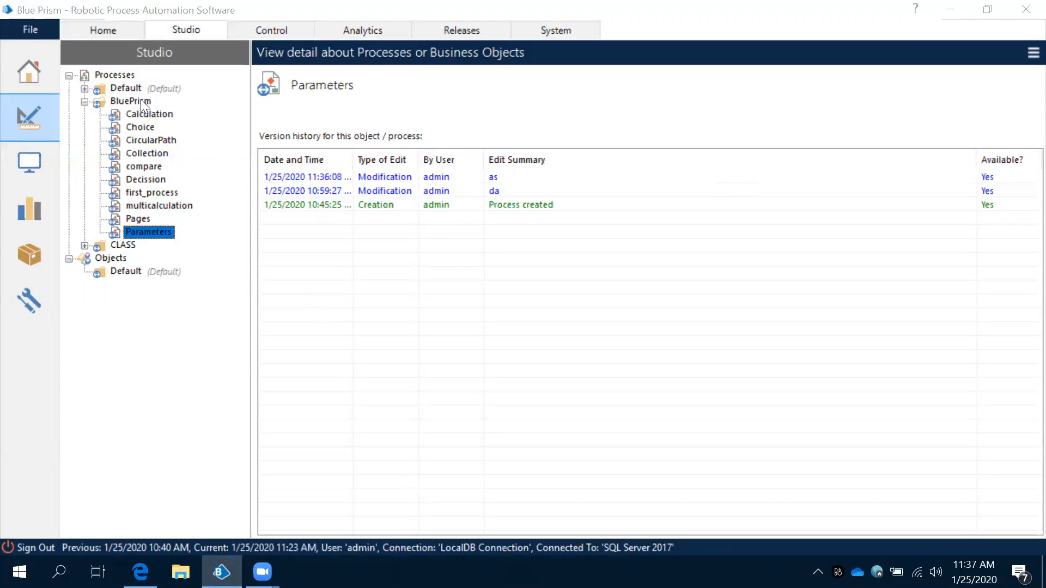
Create a new process named example in the BluePrism group under Processes, with no description
left_click(123, 76)
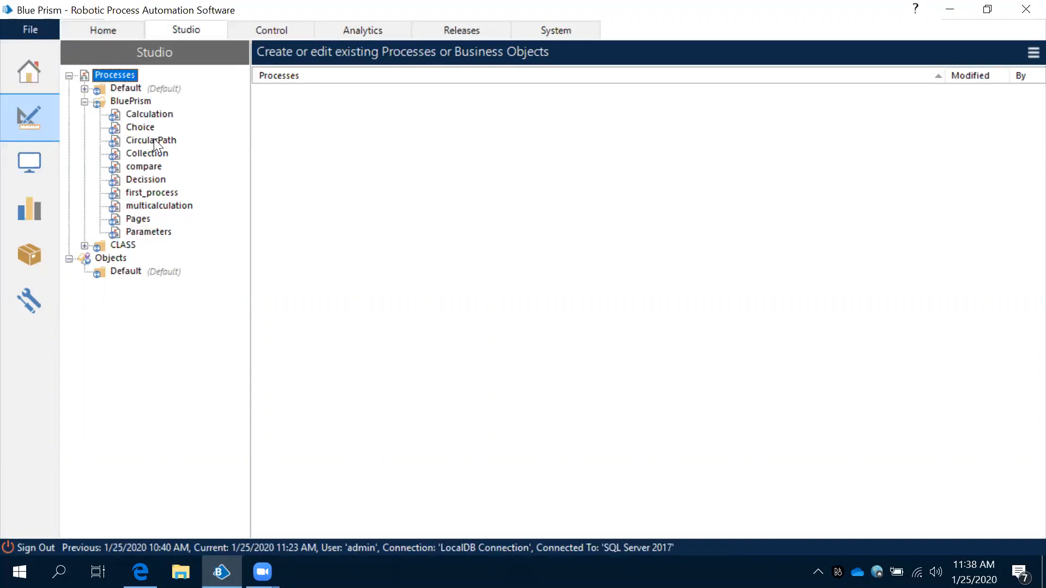
left_click(112, 260)
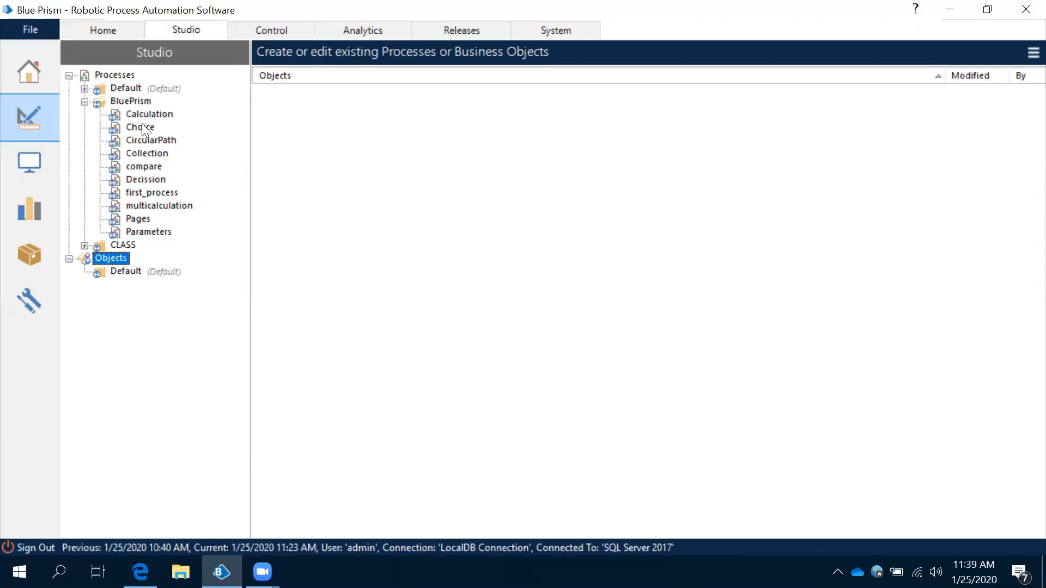
right_click(124, 101)
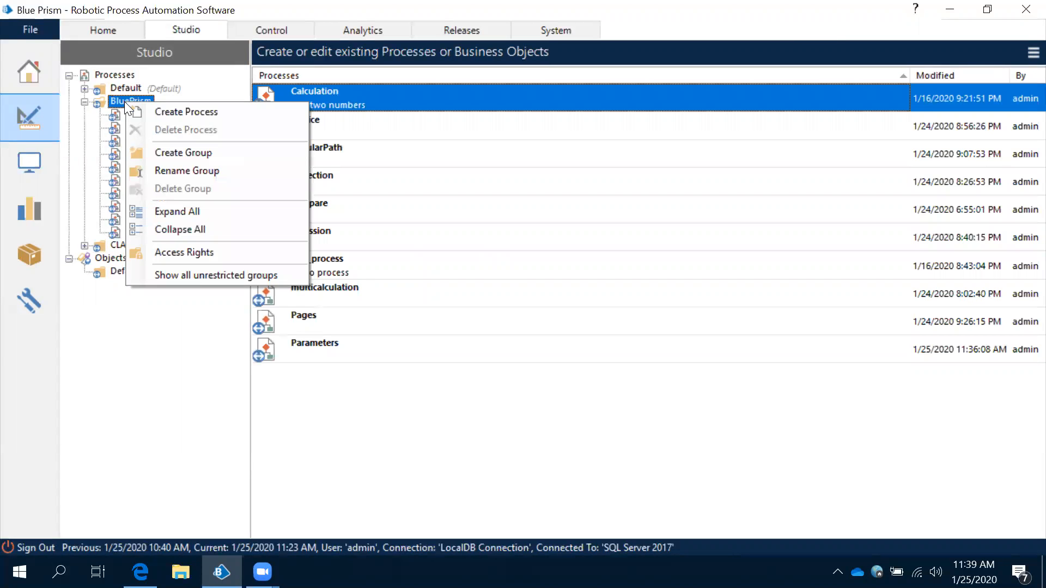
left_click(151, 111)
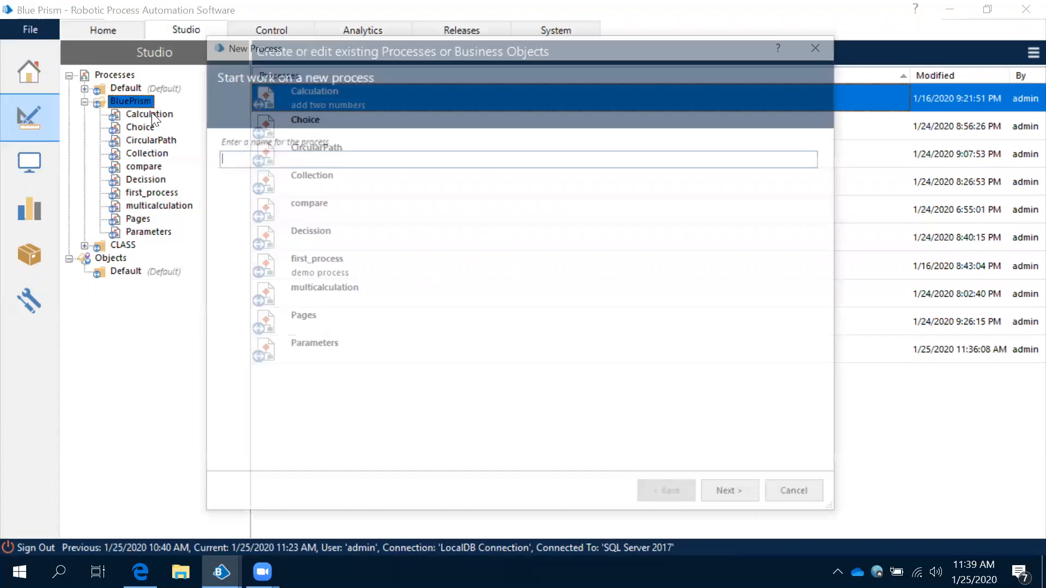
type("e")
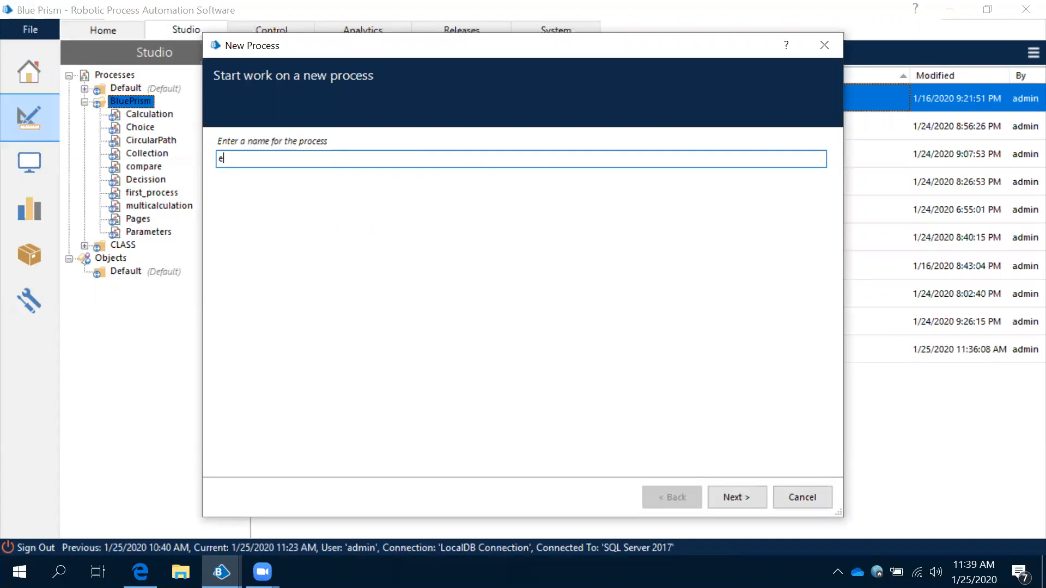
type("xample")
left_click(721, 490)
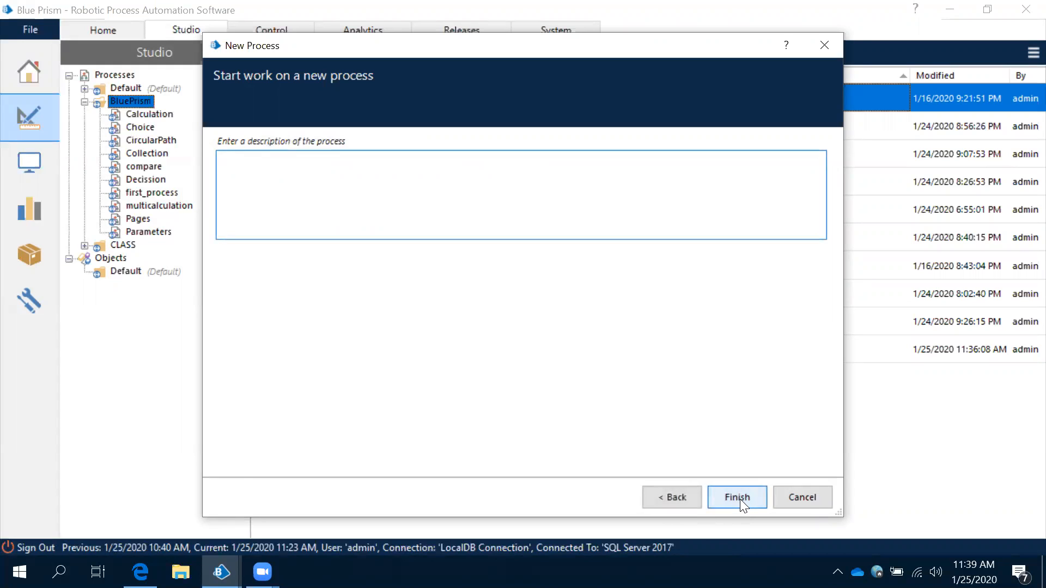
left_click(740, 499)
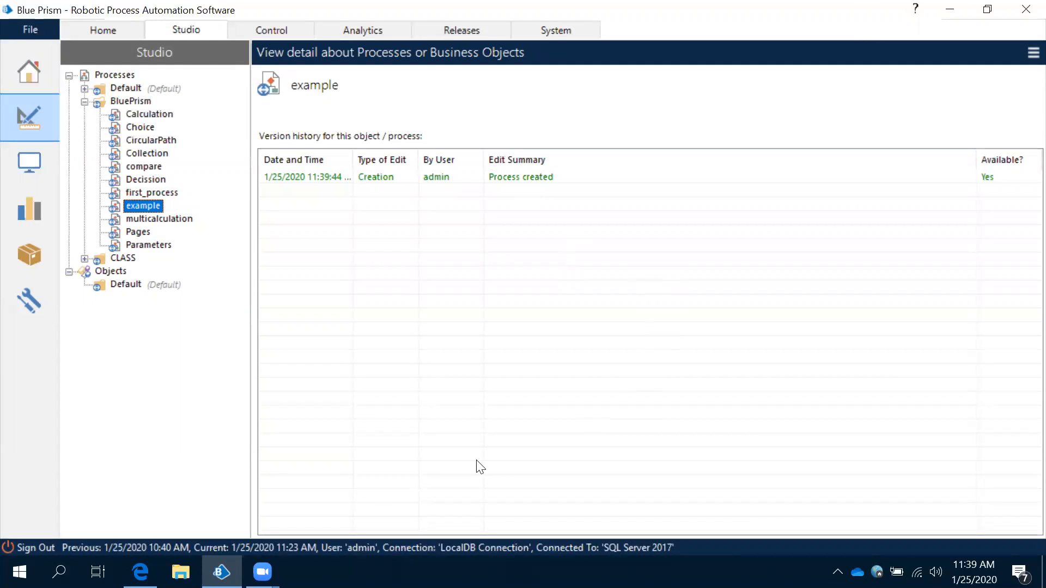
Open the example process for editing, narrow its window and place it over the right half of the screen
double_click(154, 207)
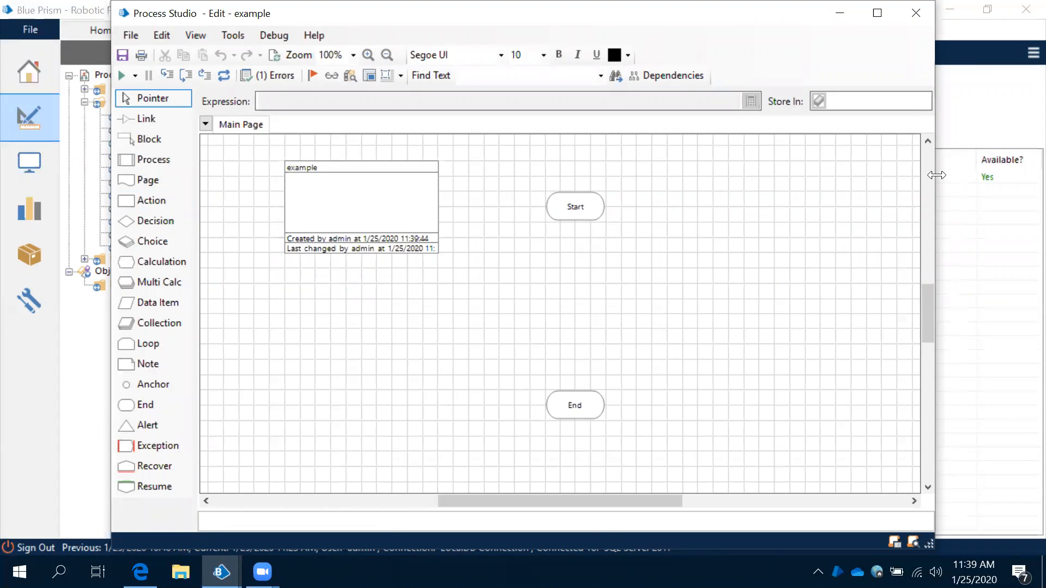
left_click_drag(937, 175, 628, 175)
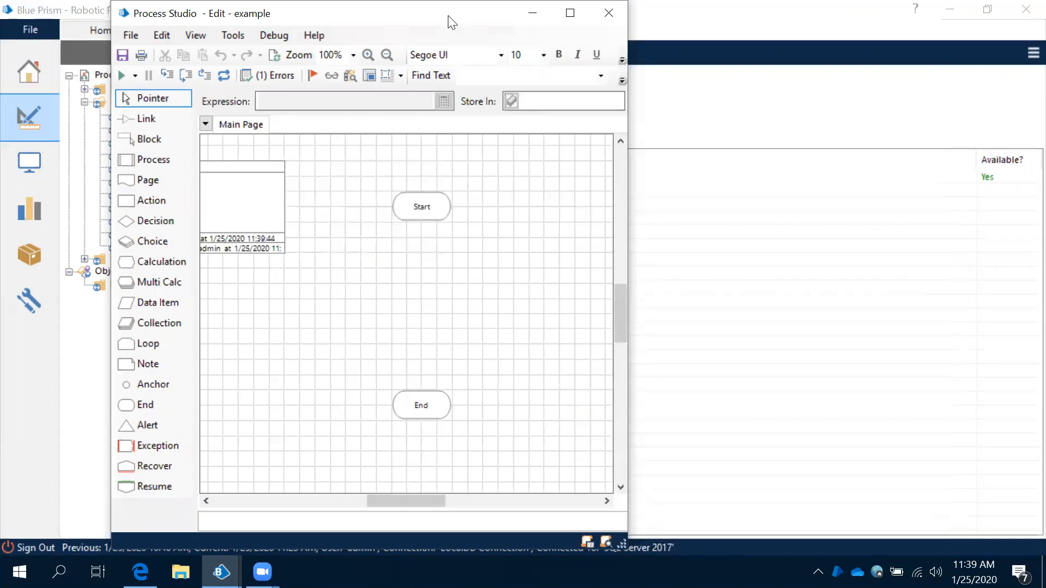
left_click_drag(445, 22, 439, 24)
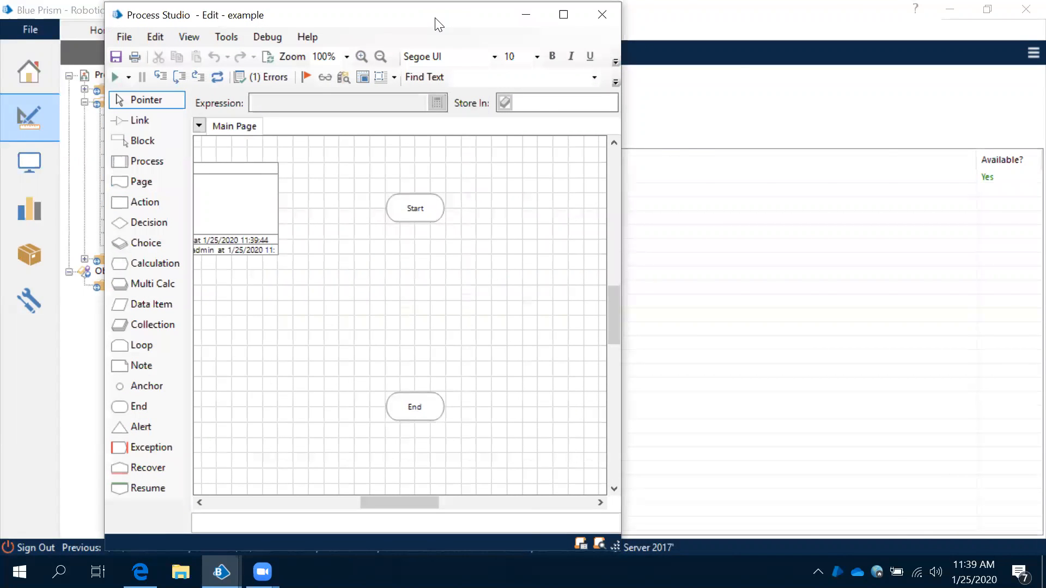
key("super+Right")
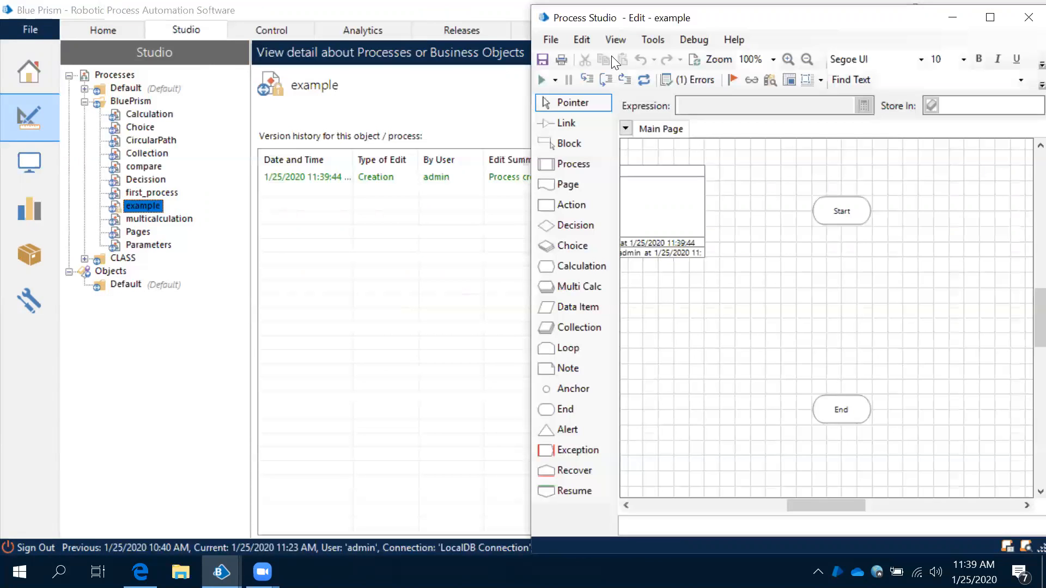
Create a new group named BluePrism under Objects
left_click(117, 277)
right_click(115, 273)
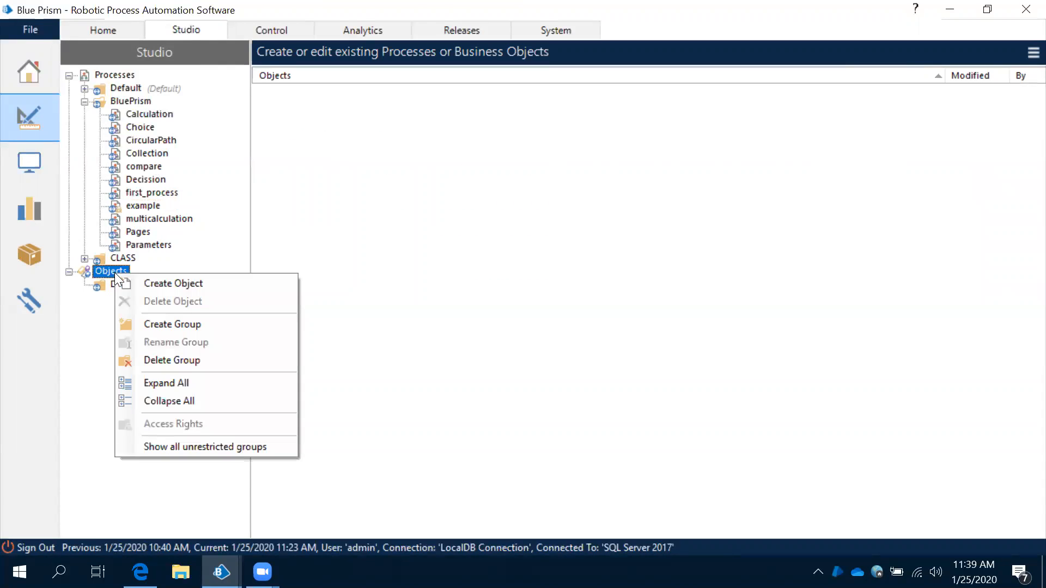
left_click(218, 324)
type("Blu")
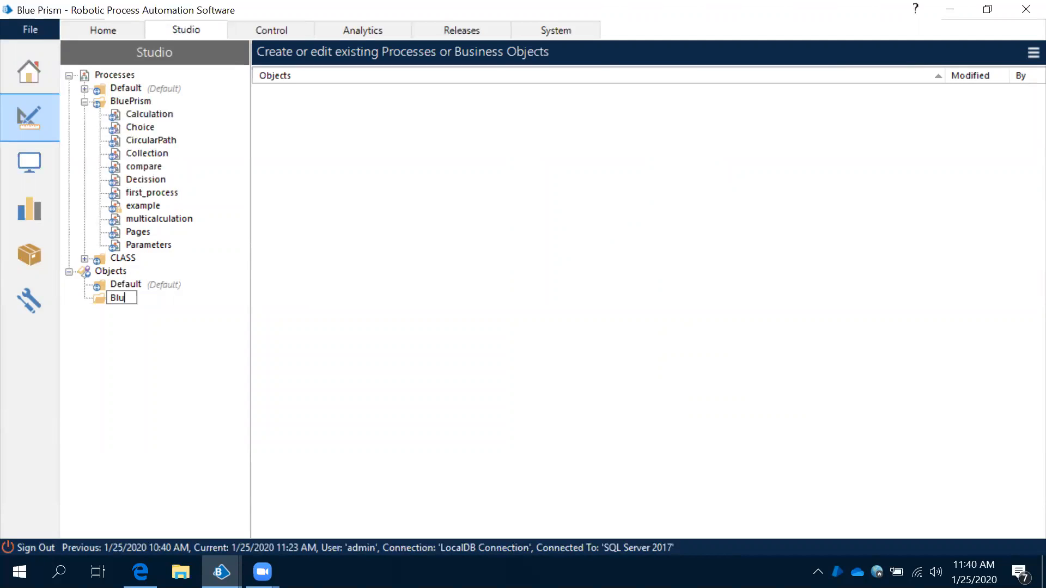
type("ePrism")
key("Return")
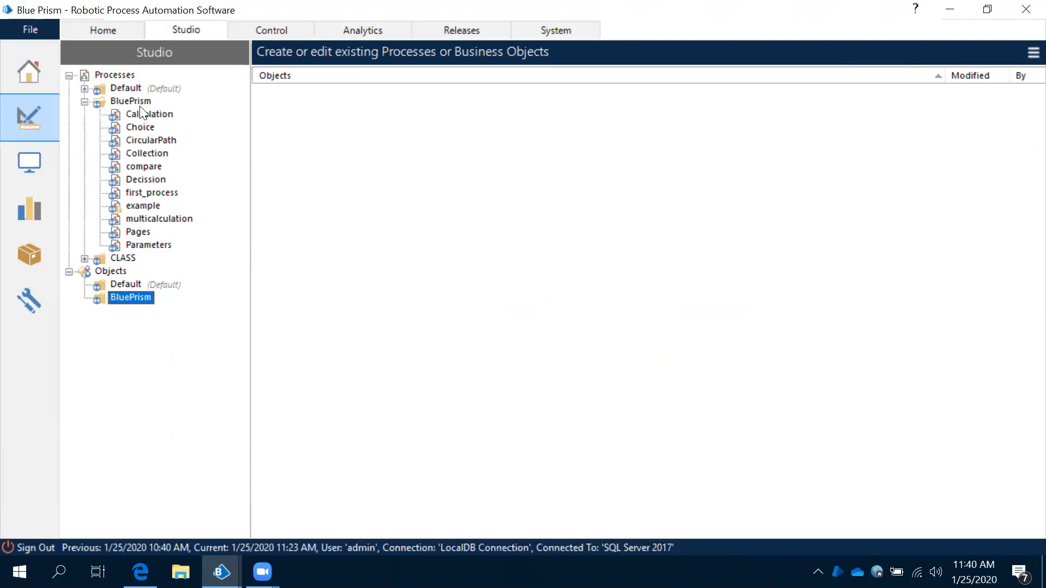
Create a business object named example_obj in the BluePrism group under Objects, with no description
right_click(135, 299)
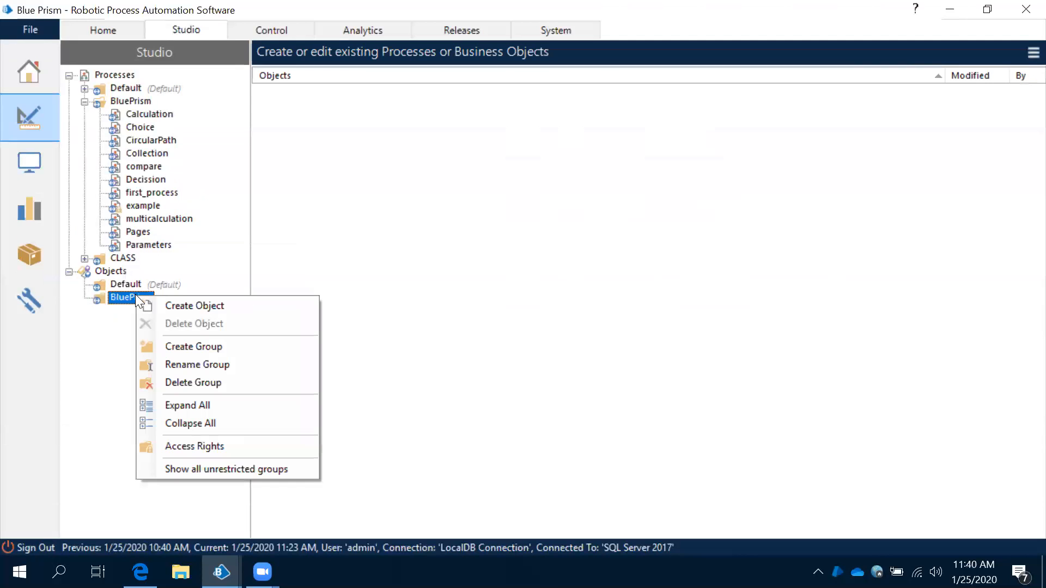
left_click(191, 305)
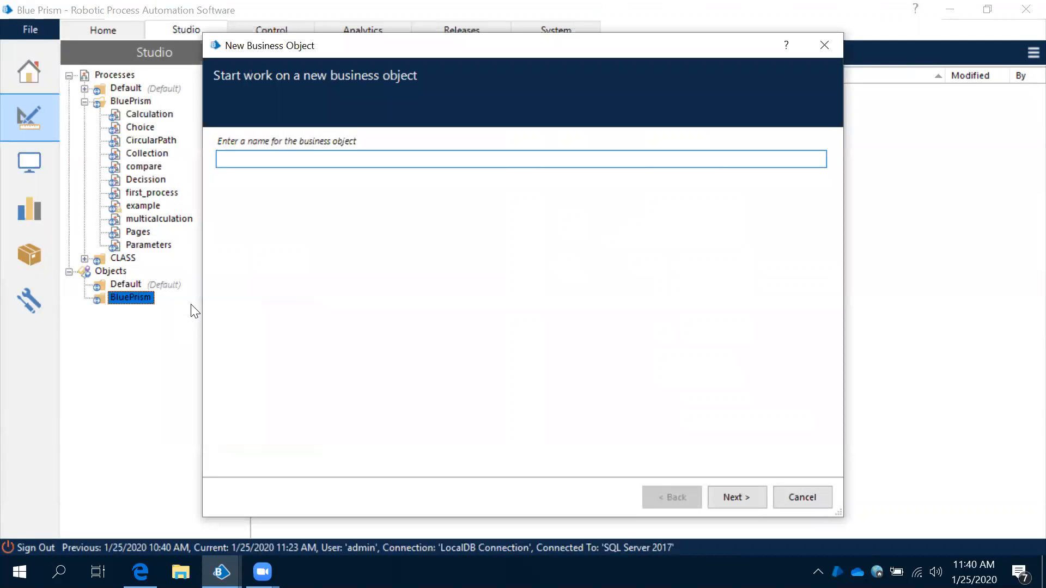
type("example_obj")
left_click(736, 498)
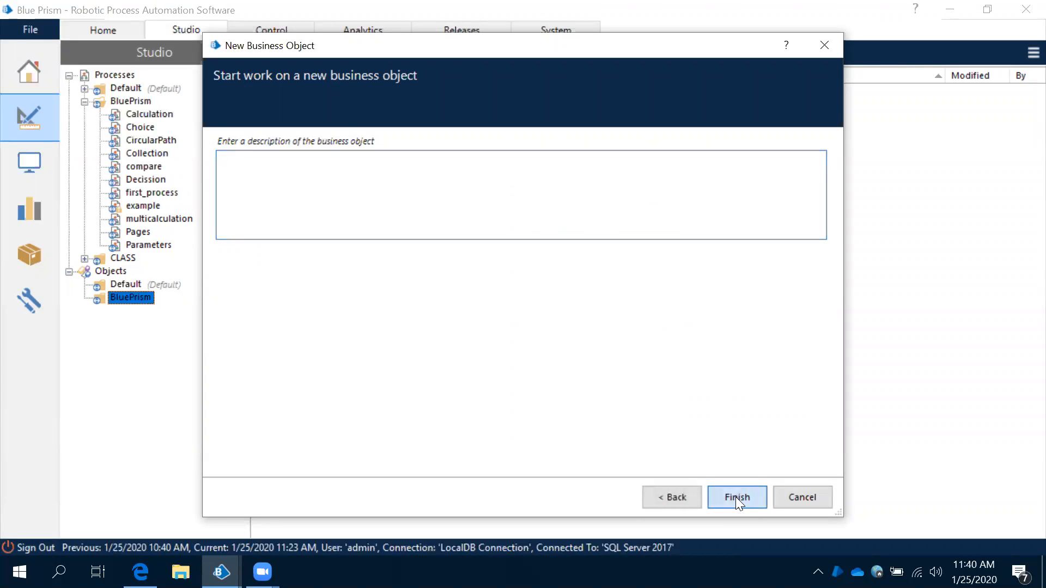
left_click(737, 497)
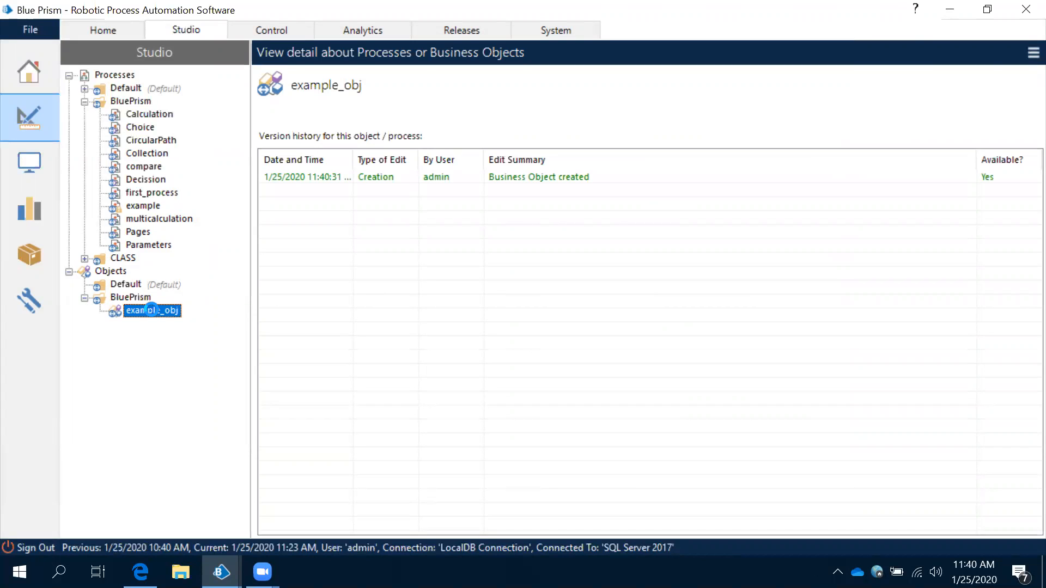
Open example_obj for editing, narrow its window and arrange it side by side with the example process window
double_click(152, 310)
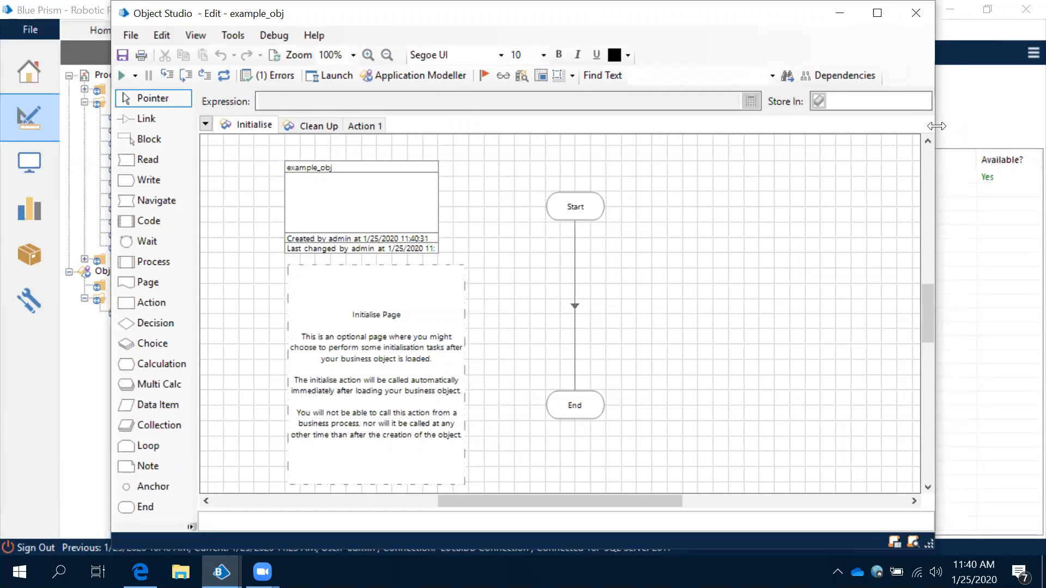
left_click_drag(937, 125, 636, 125)
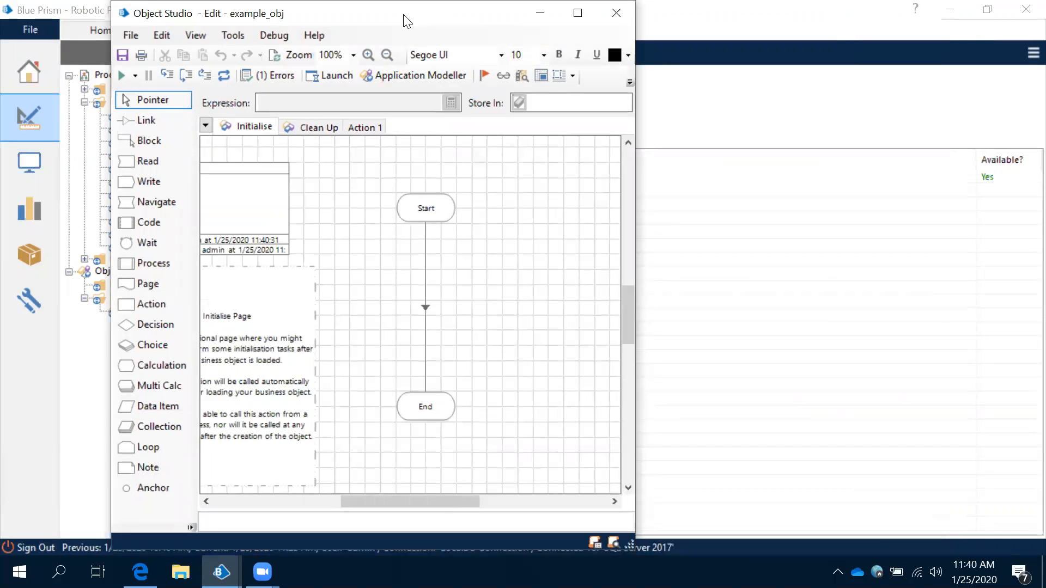
left_click_drag(406, 21, 301, 23)
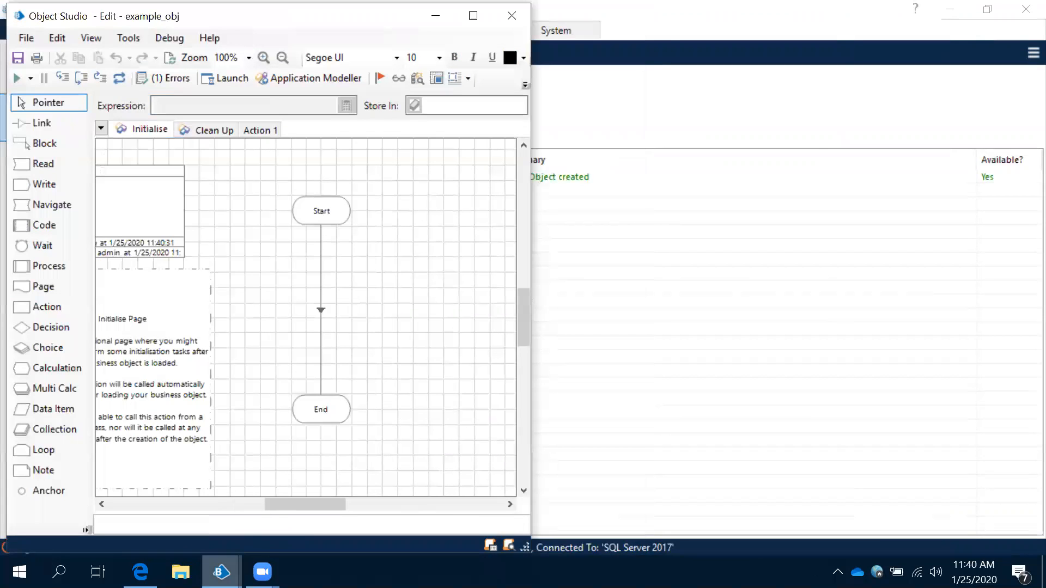
mouse_move(220, 572)
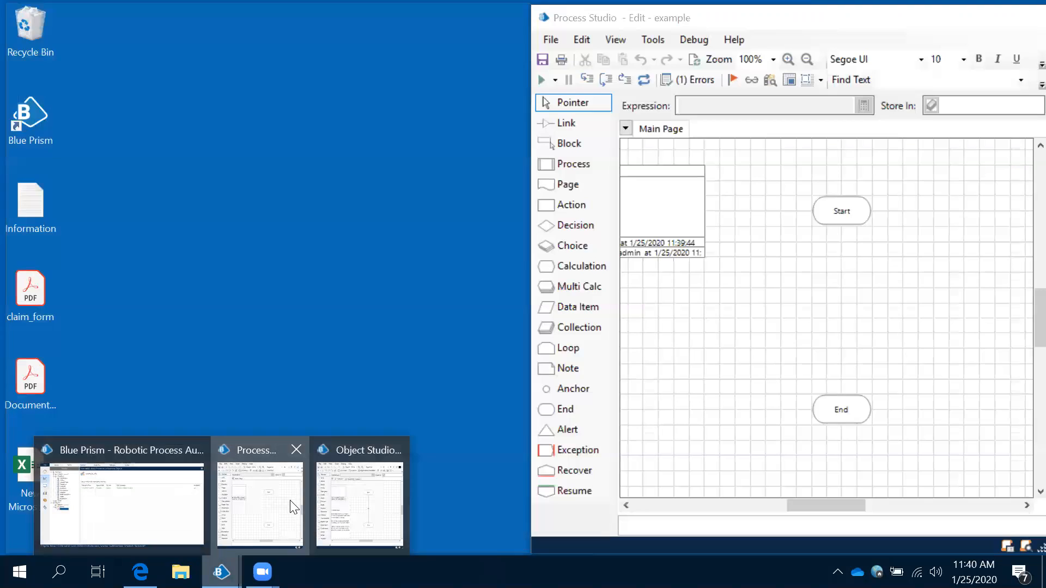
left_click(293, 506)
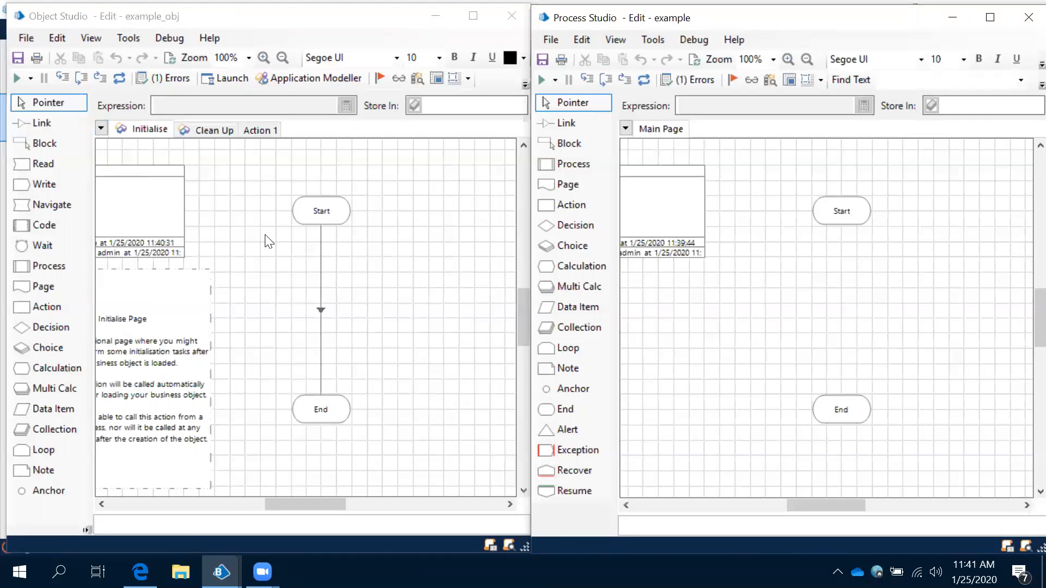
Reveal the hidden stage types in the example_obj toolbox to compare them with those of the example process
left_click(432, 294)
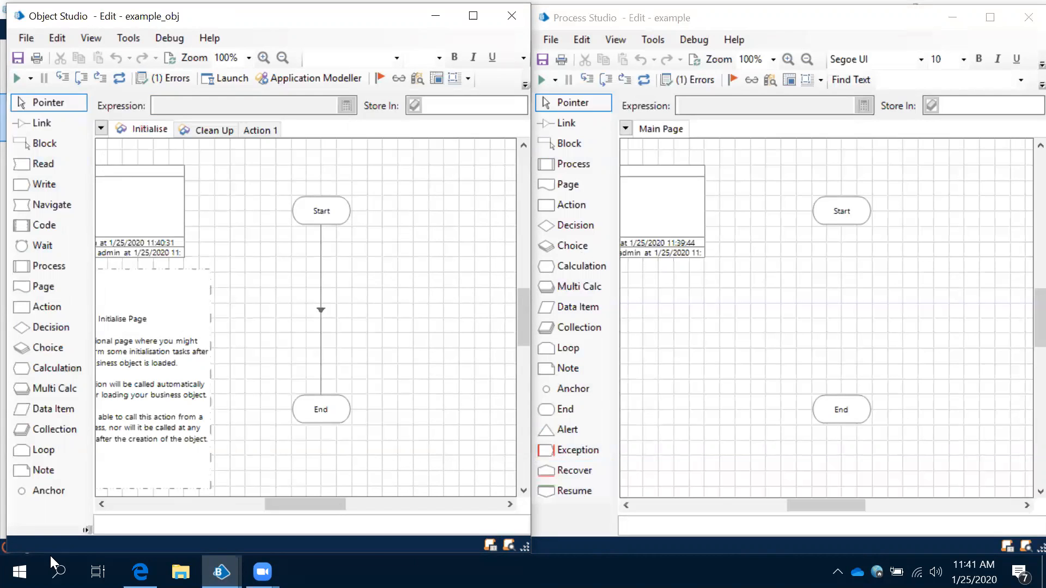
left_click(87, 527)
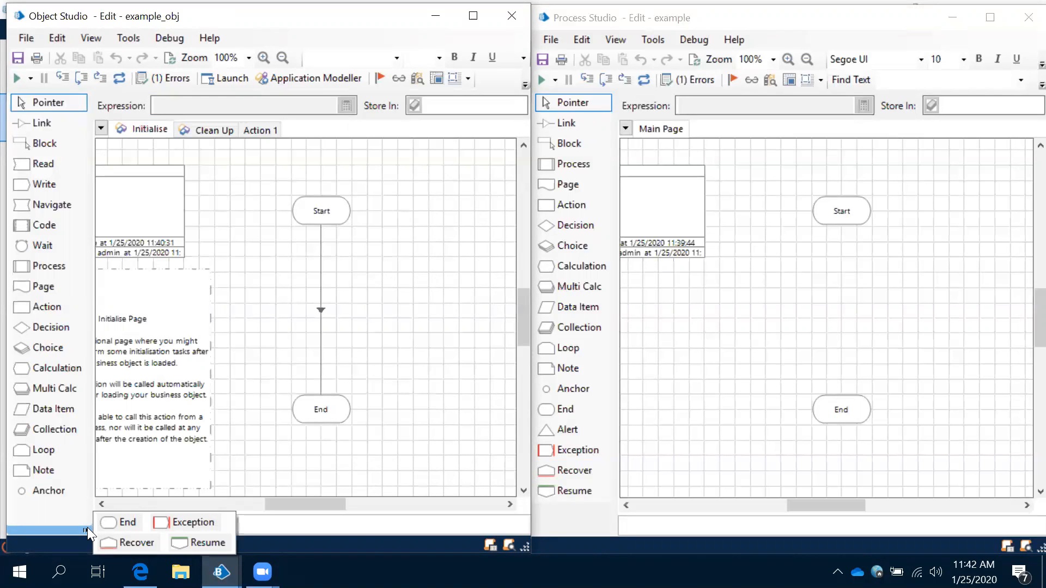
left_click(349, 288)
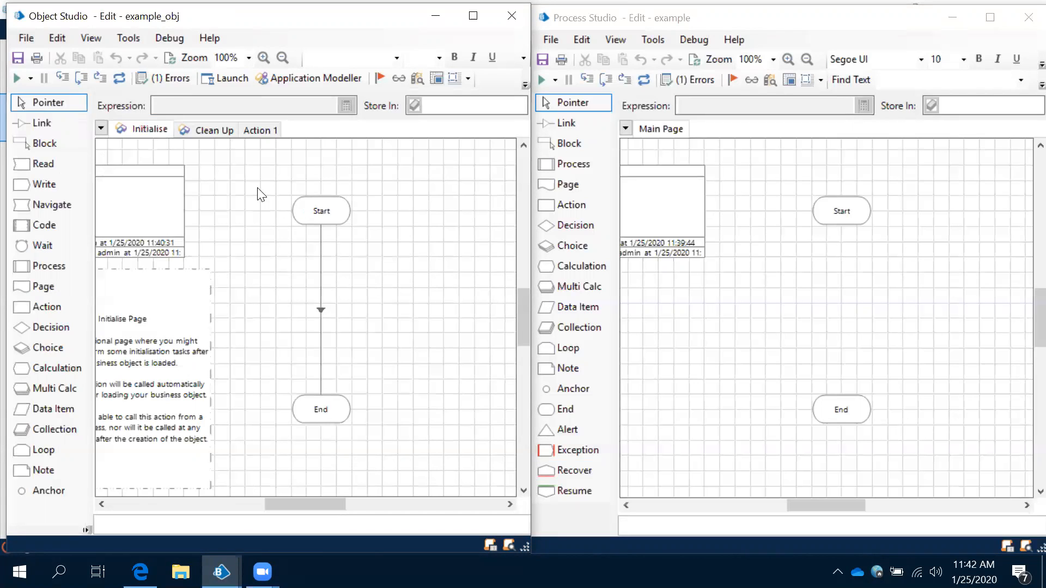
Examine the Initialise, Clean Up and Action 1 pages of example_obj and compare them with the example process's main page
left_click(267, 129)
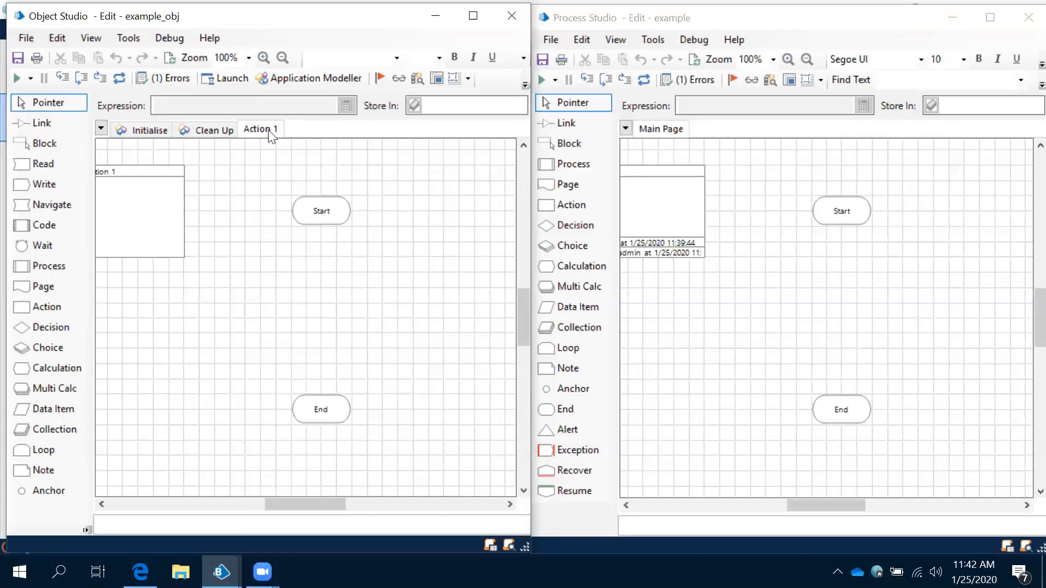
left_click(216, 134)
left_click(151, 134)
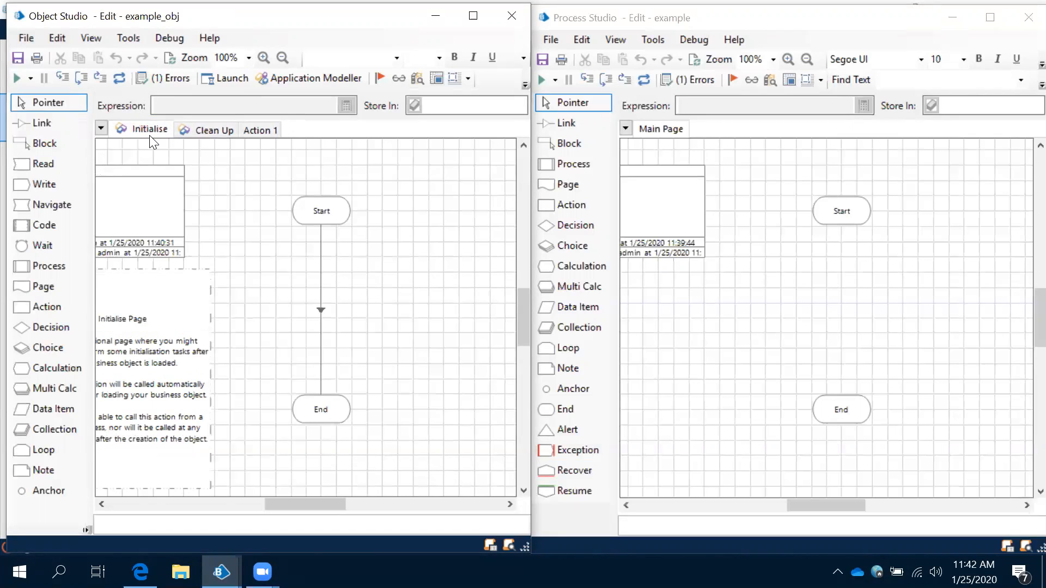
left_click(216, 132)
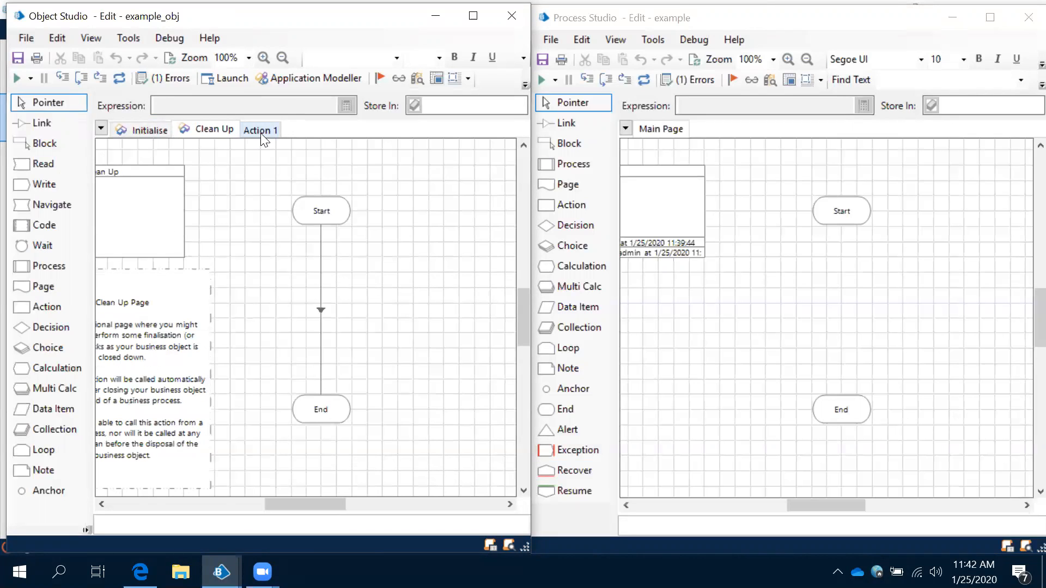
left_click(261, 134)
left_click(216, 131)
left_click(146, 134)
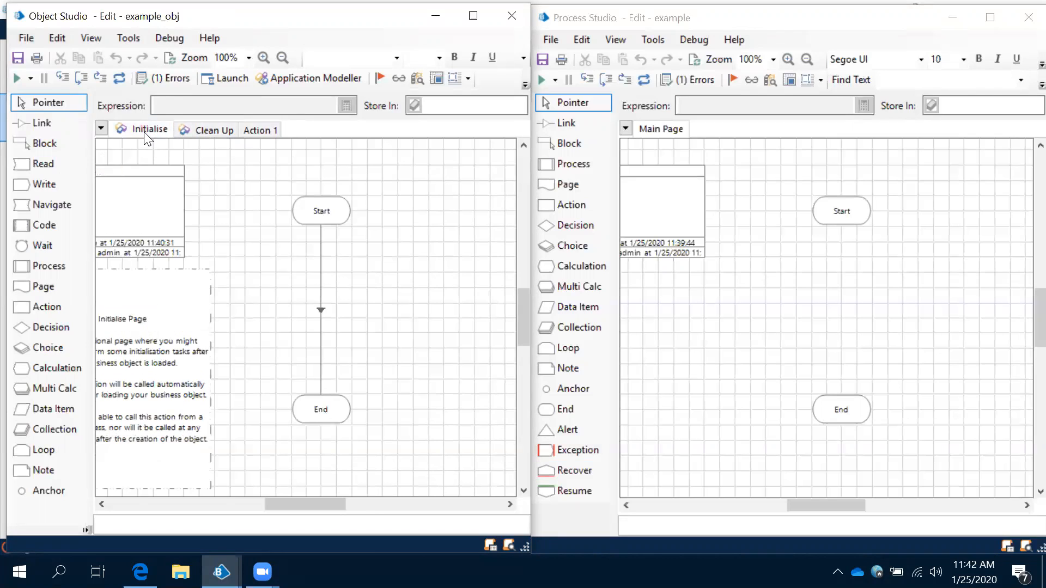
left_click(215, 132)
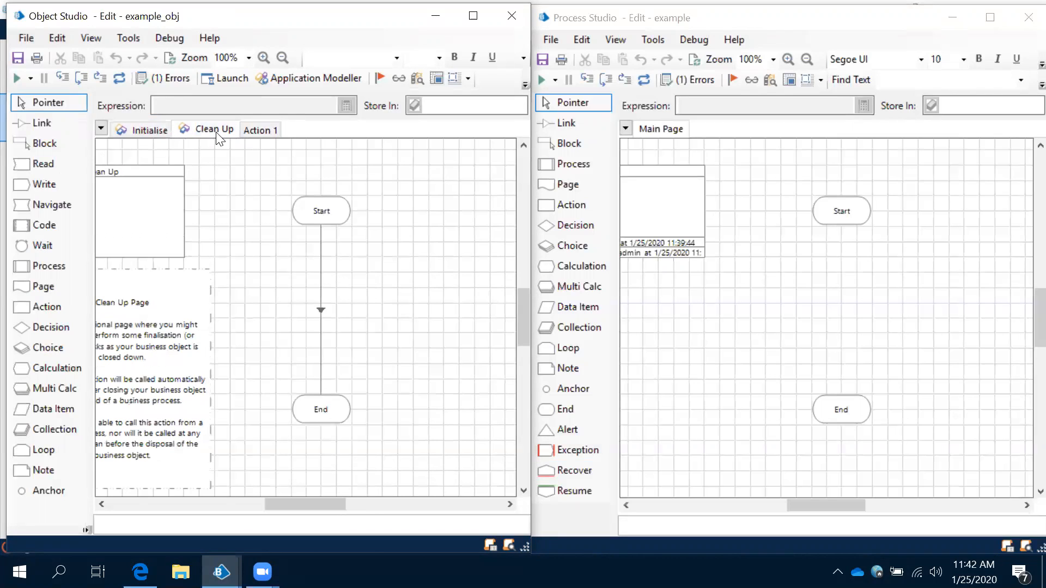
left_click(266, 131)
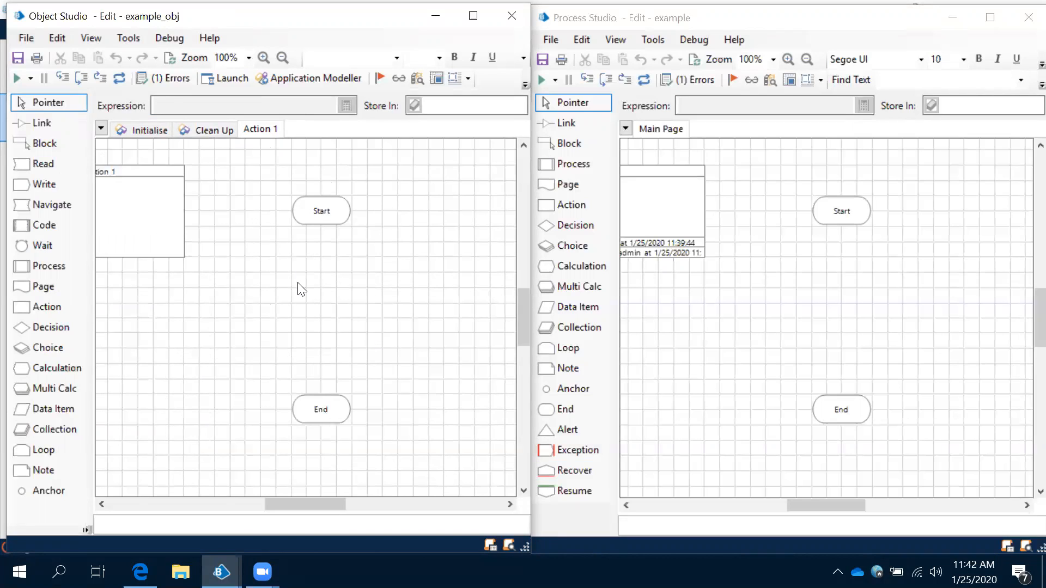
left_click(733, 242)
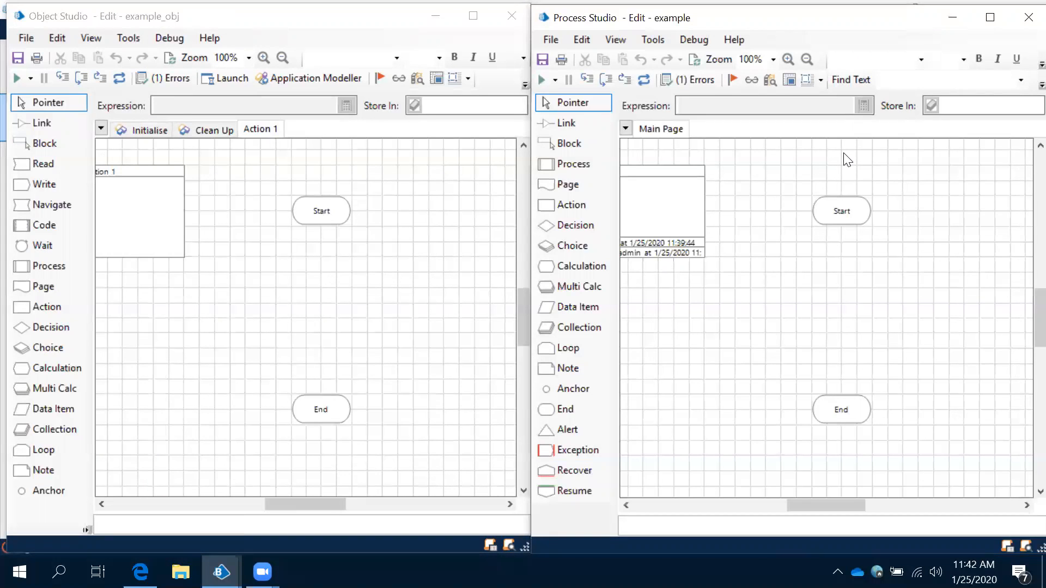
left_click(430, 164)
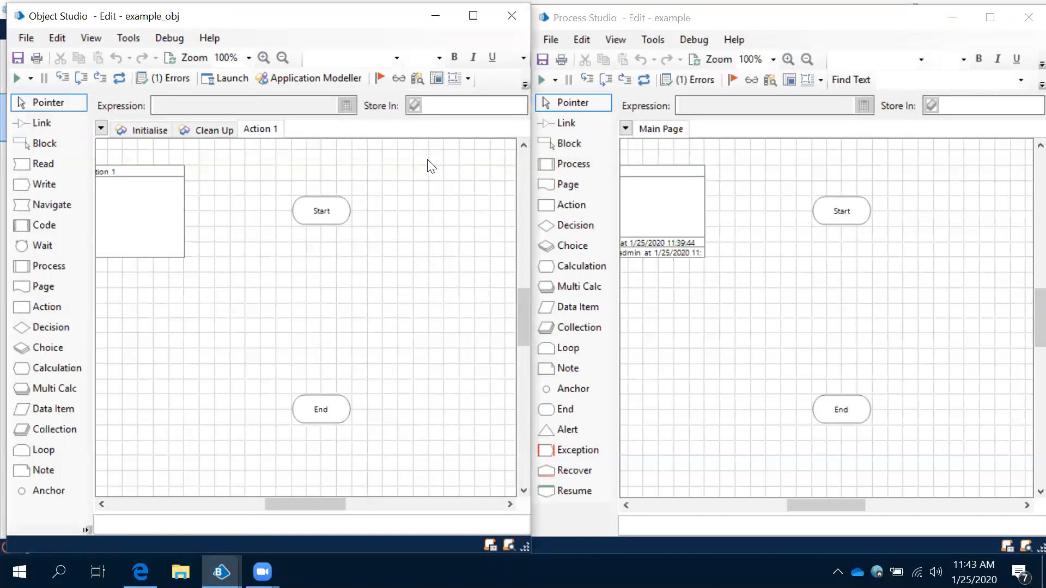